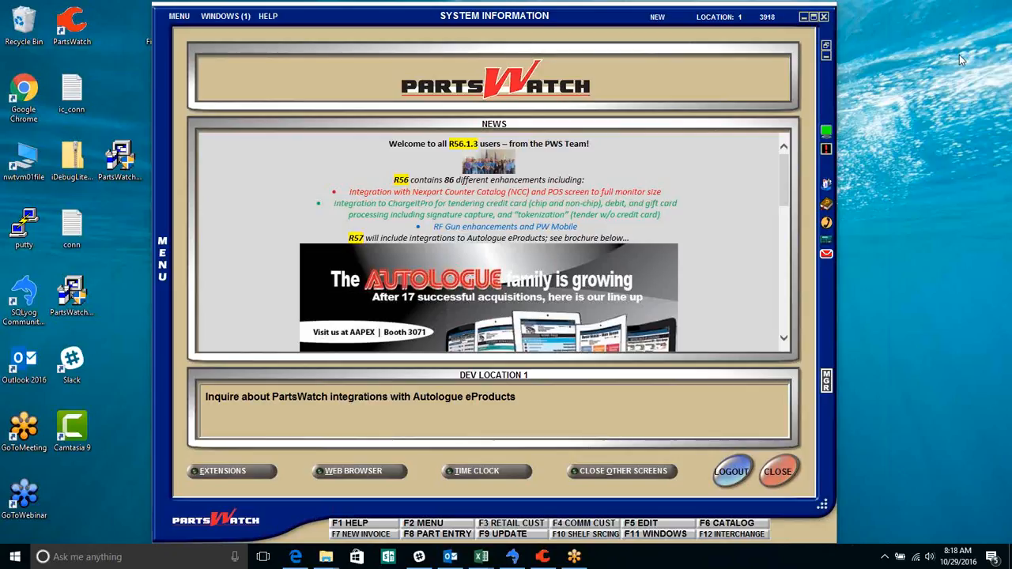
# Open the LISA Transactions report criteria screen
pyautogui.click(178, 17)
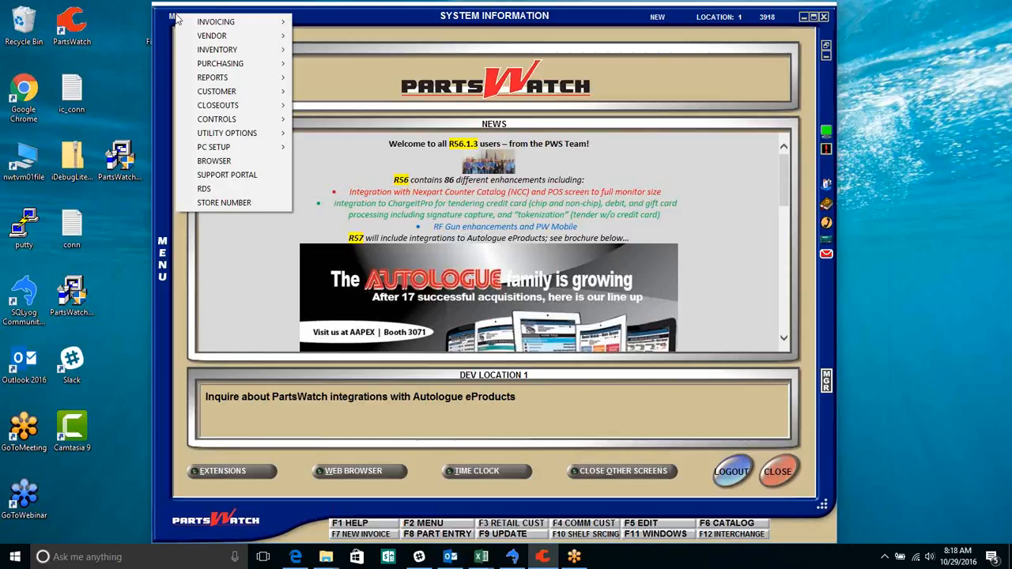
pyautogui.moveTo(225, 78)
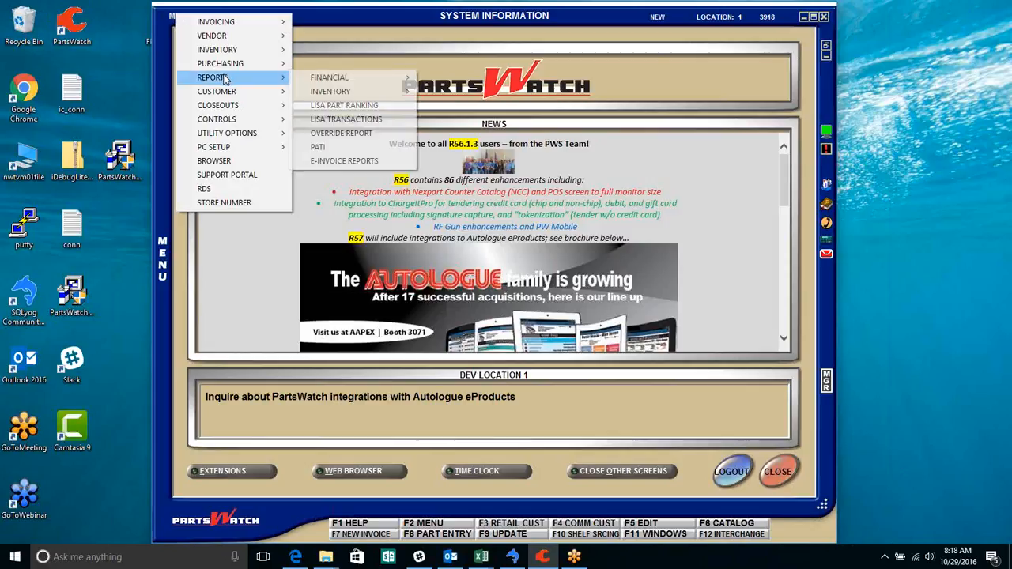
pyautogui.click(357, 121)
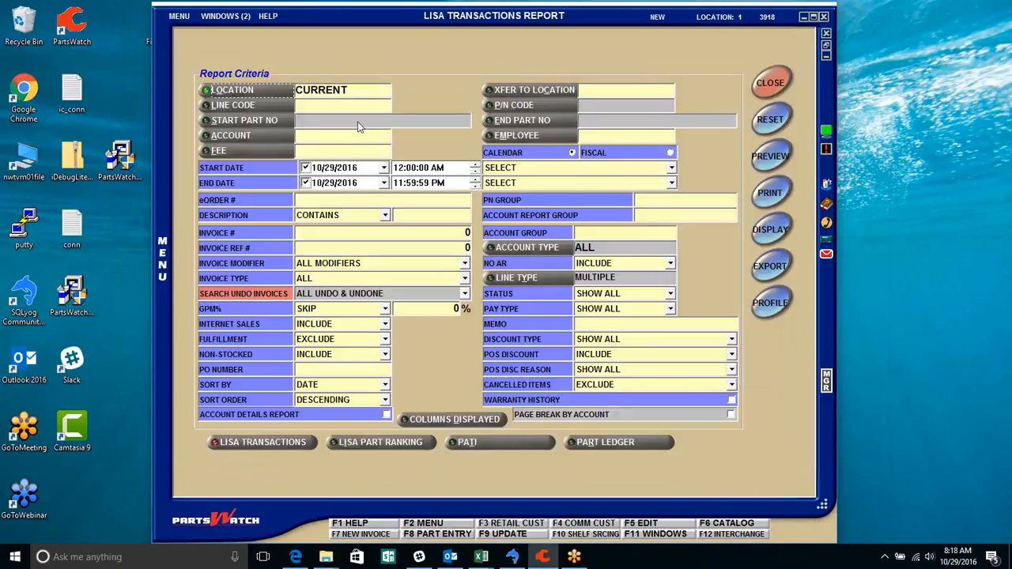
# Look up accounts starting with UNIVER and select the University of Wash. Ctrl Store account for the report
pyautogui.click(246, 135)
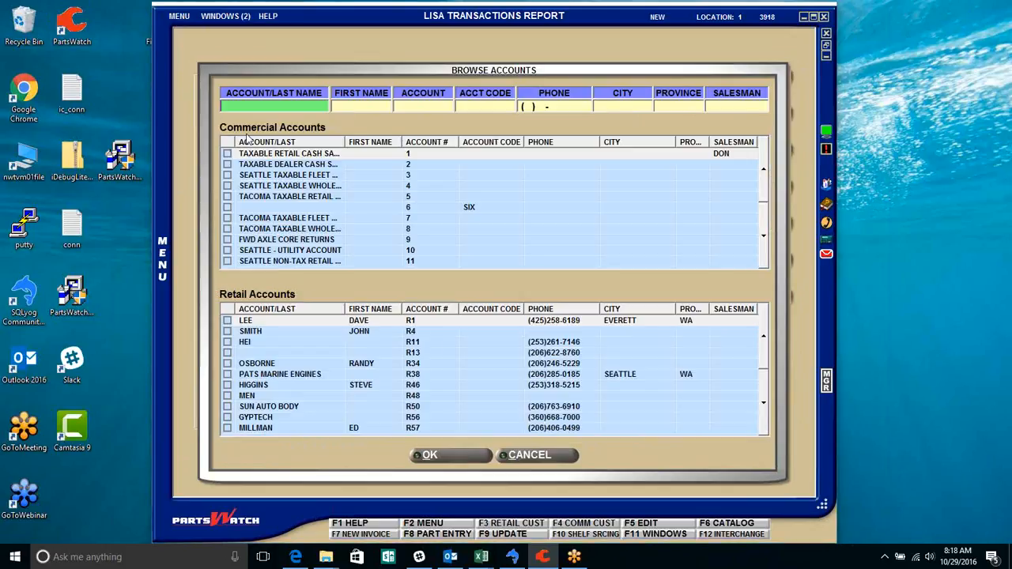
pyautogui.write('U')
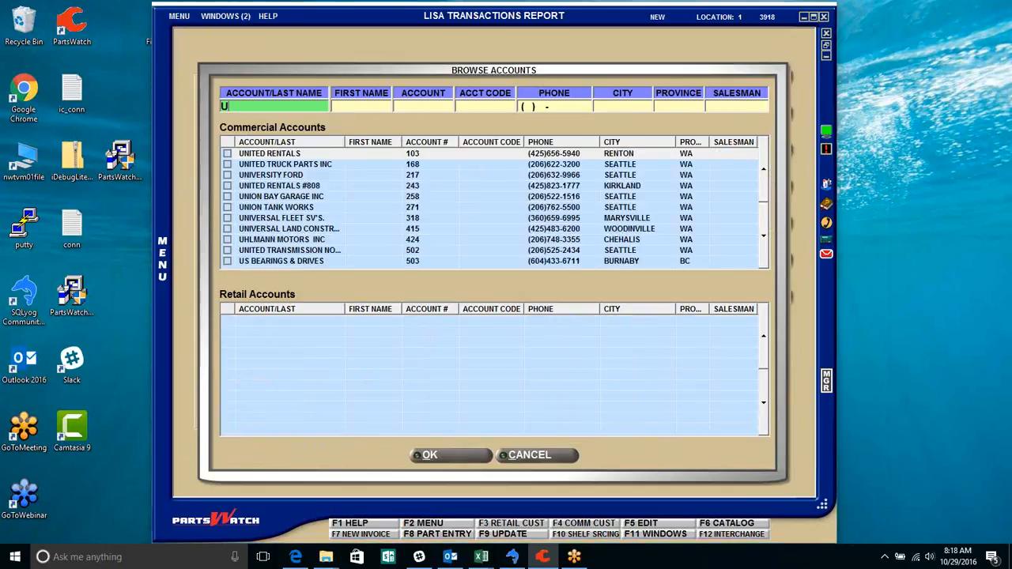
pyautogui.write('NIV')
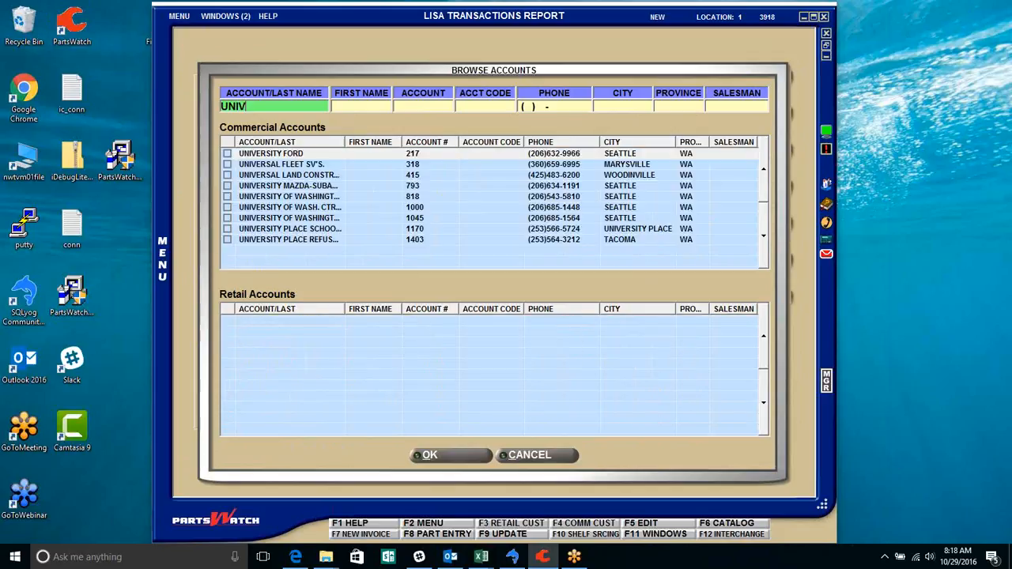
pyautogui.write('ER')
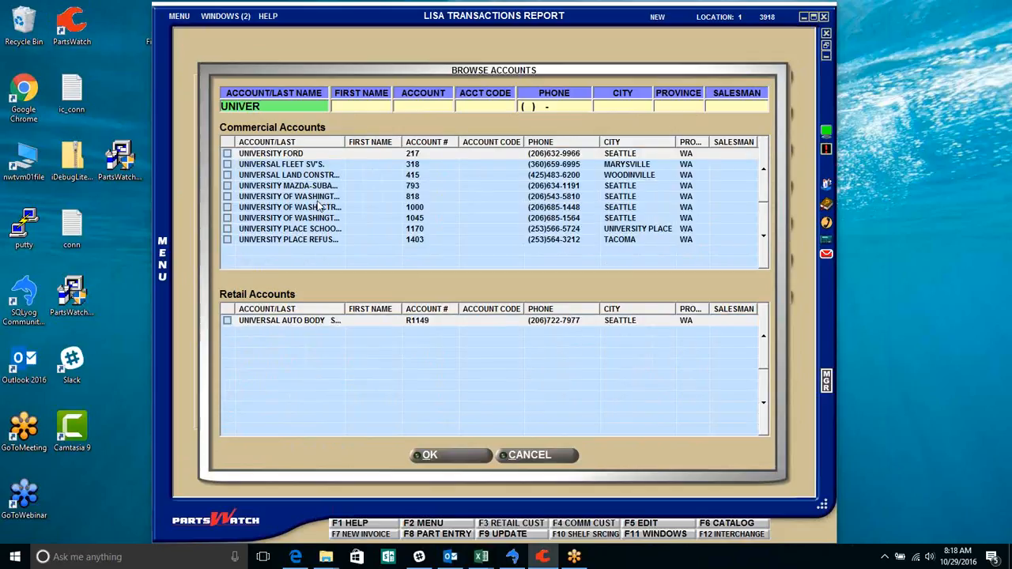
pyautogui.doubleClick(314, 207)
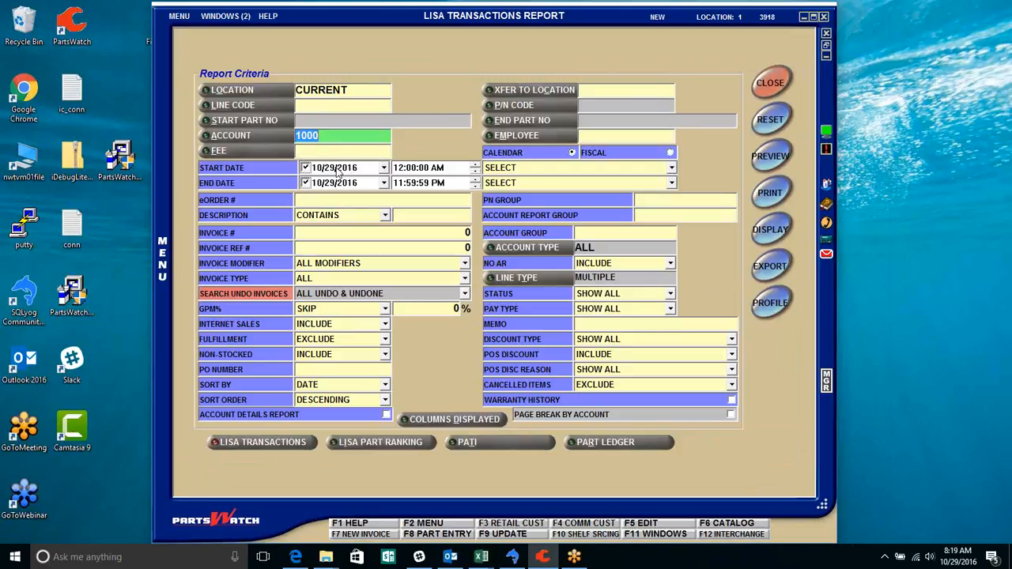
# Set the report's date range to THIS YEAR TO-DATE and preview the line item sales report, closing the preview
pyautogui.click(514, 169)
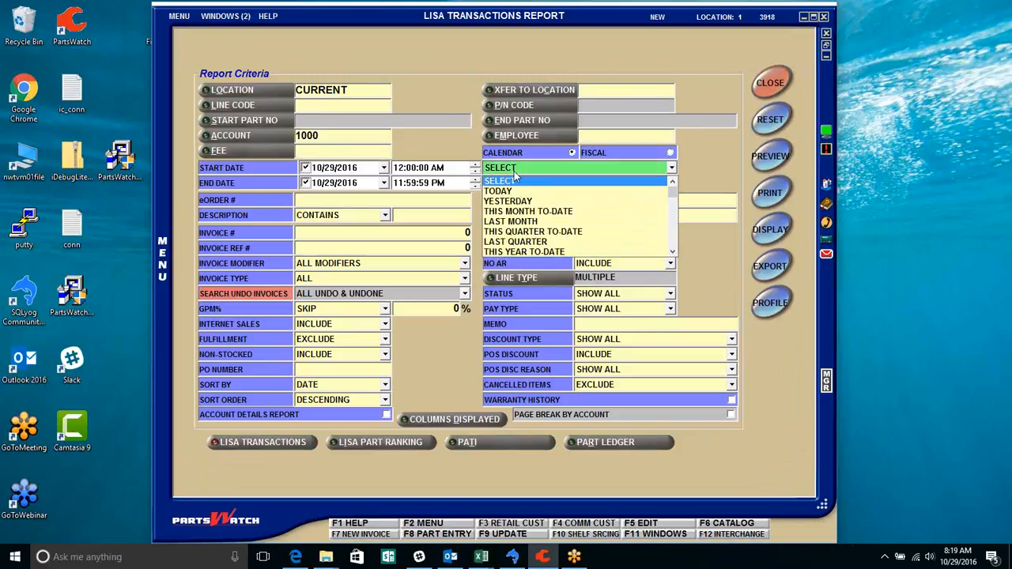
pyautogui.click(672, 253)
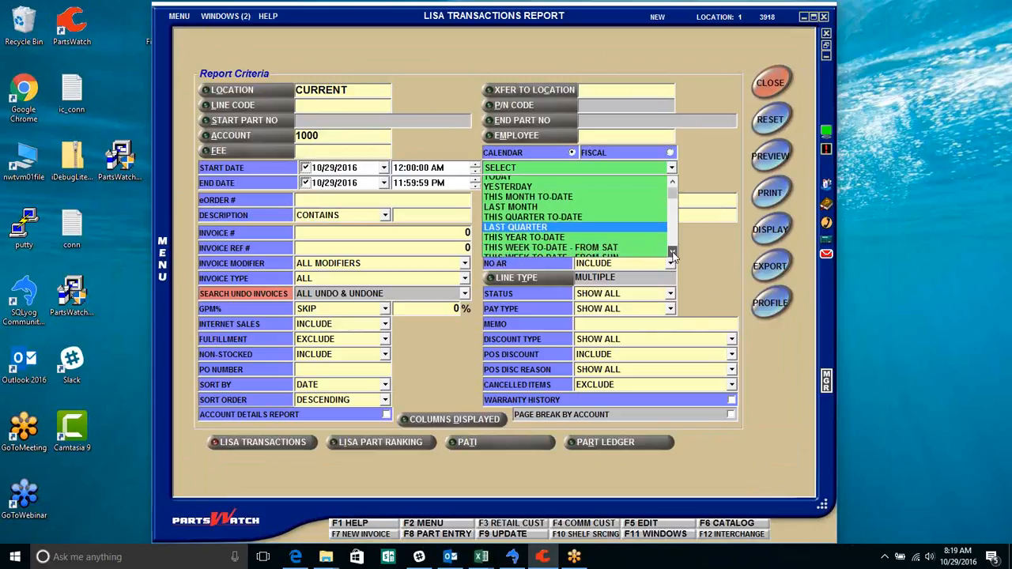
pyautogui.click(576, 238)
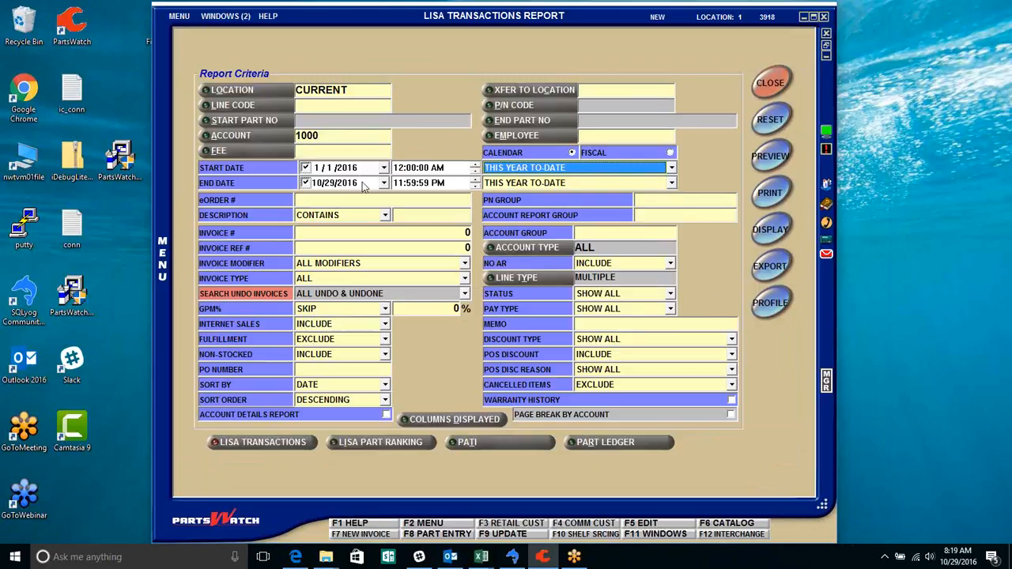
pyautogui.click(771, 156)
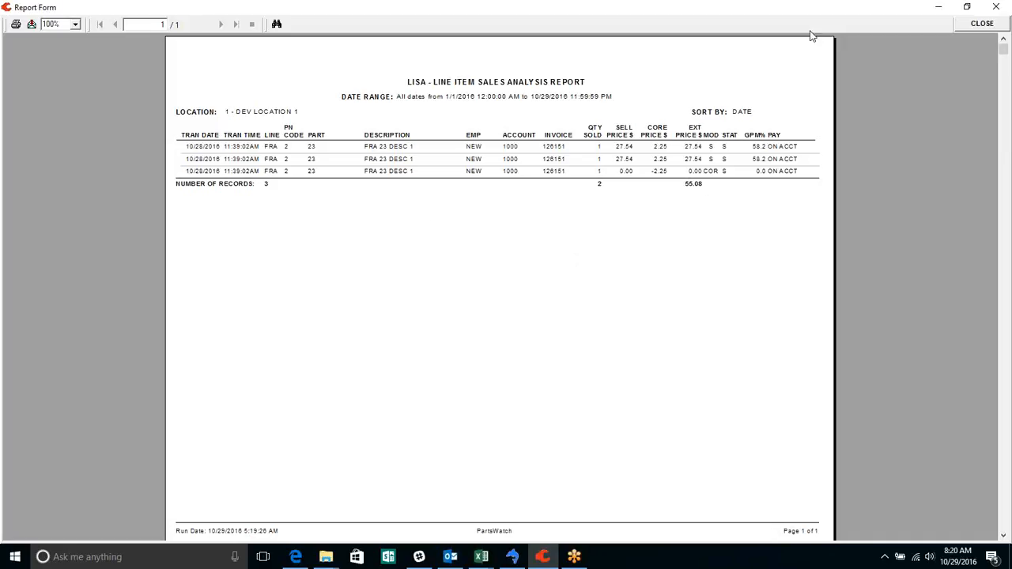
pyautogui.click(980, 24)
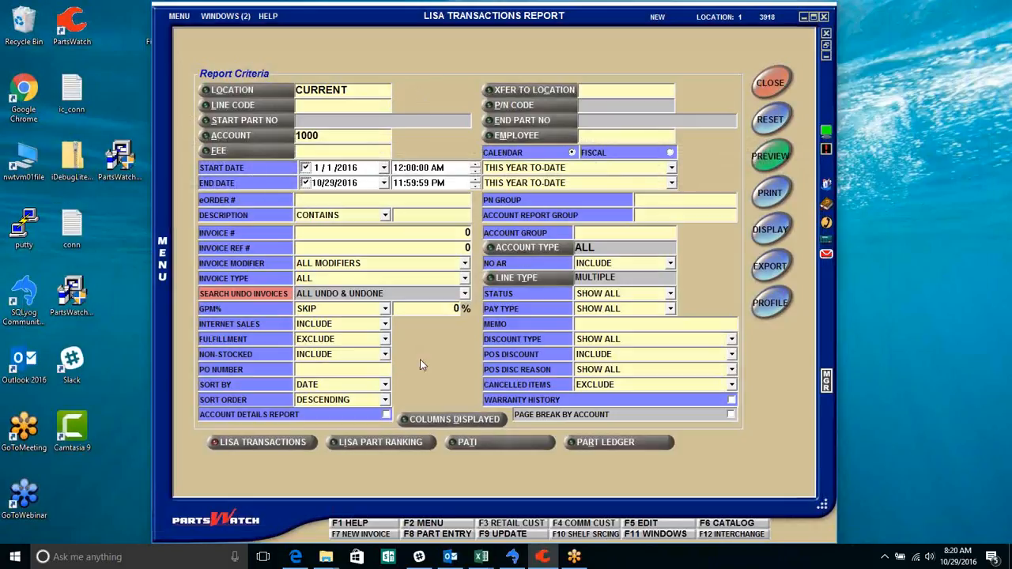
# Enable the Account Details Report option and preview the report for the selected account, closing the preview
pyautogui.click(386, 415)
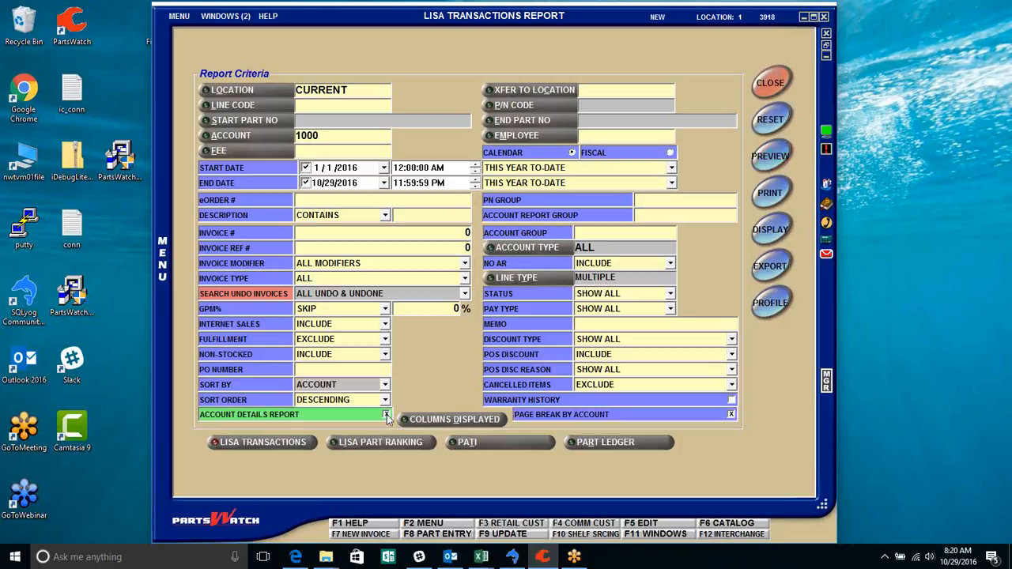
pyautogui.click(772, 152)
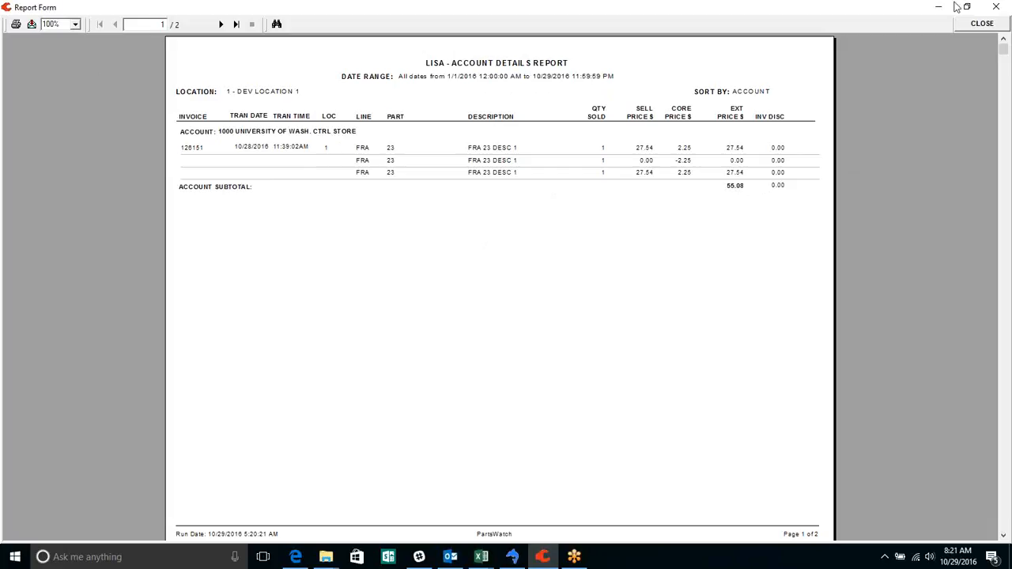
pyautogui.click(975, 26)
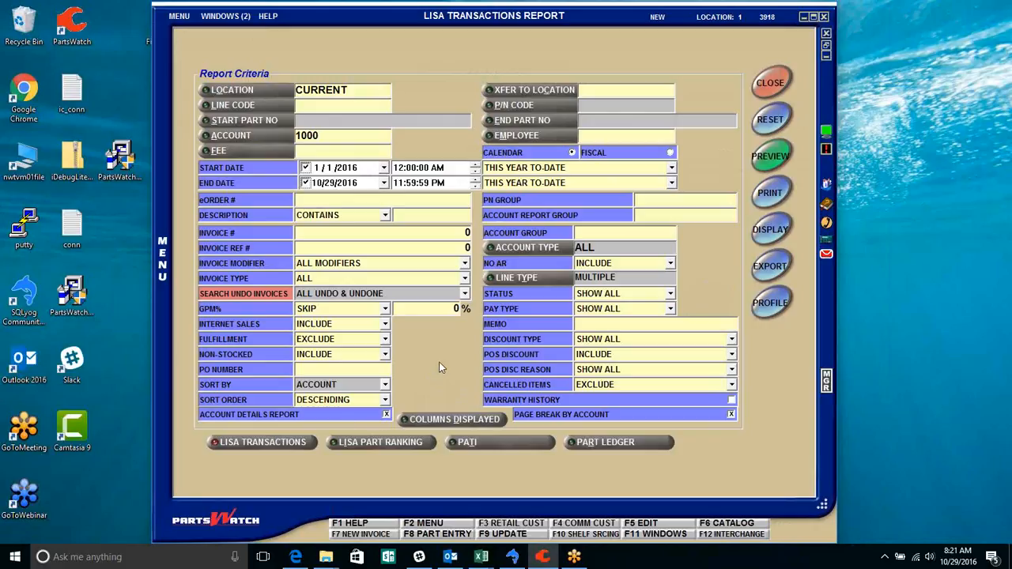
# Clear the account filter and set the report's date range to LAST MONTH
pyautogui.click(324, 137)
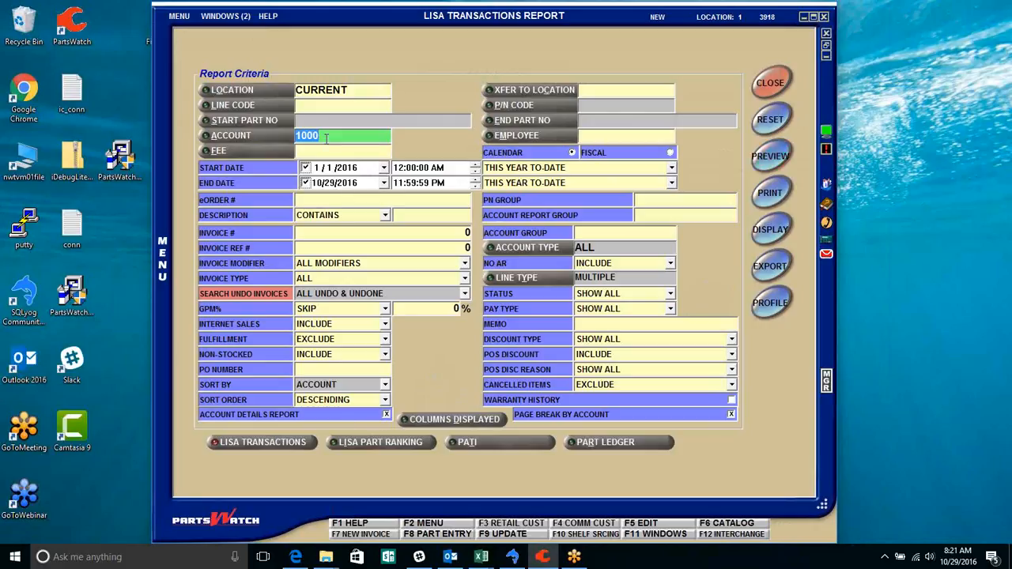
pyautogui.press('BackSpace')
pyautogui.click(671, 168)
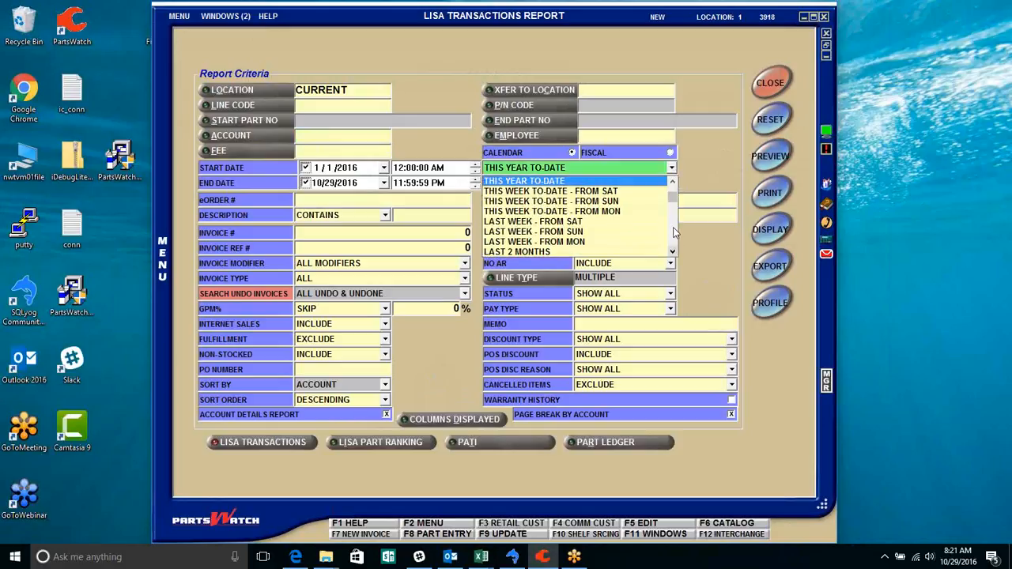
pyautogui.click(672, 182)
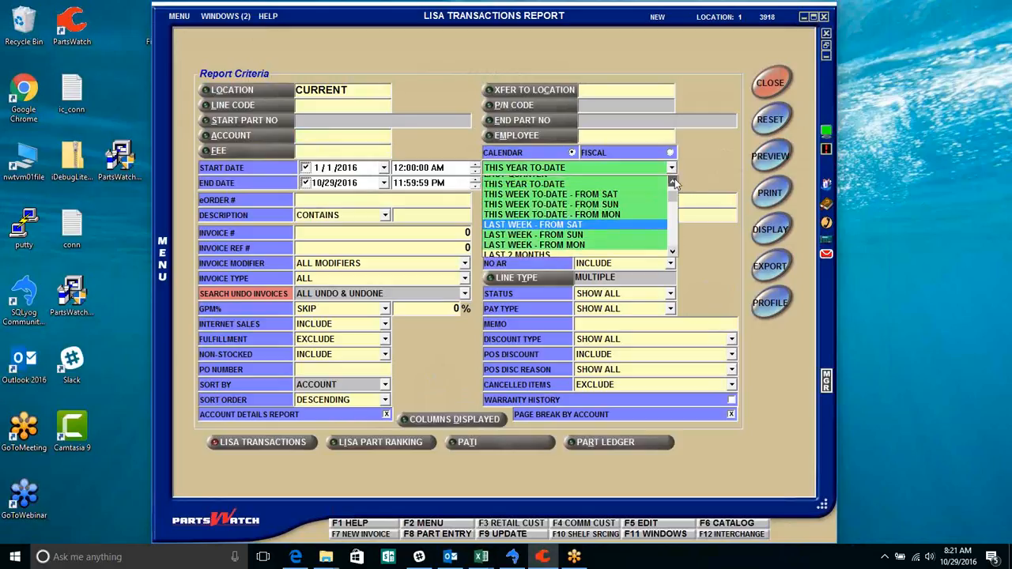
pyautogui.scroll(2, 581, 222)
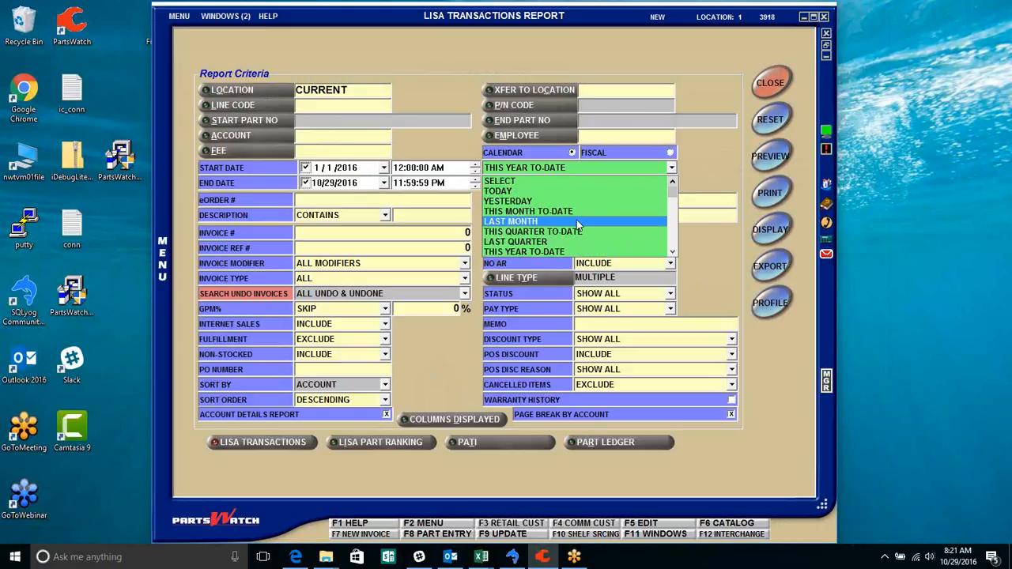
pyautogui.click(573, 222)
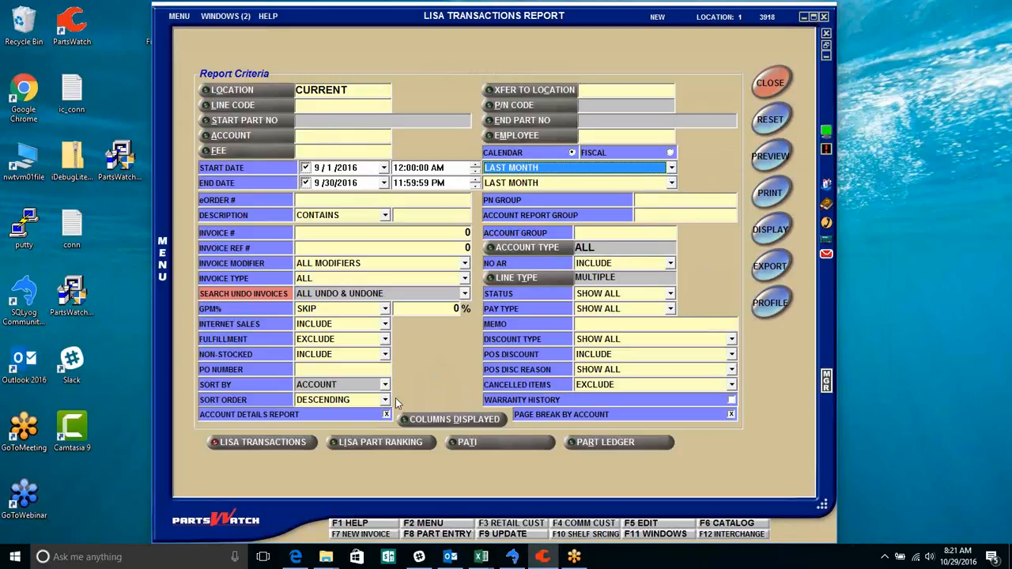
# Preview the account details report for all accounts, page forward to page 3, and close the preview
pyautogui.click(773, 157)
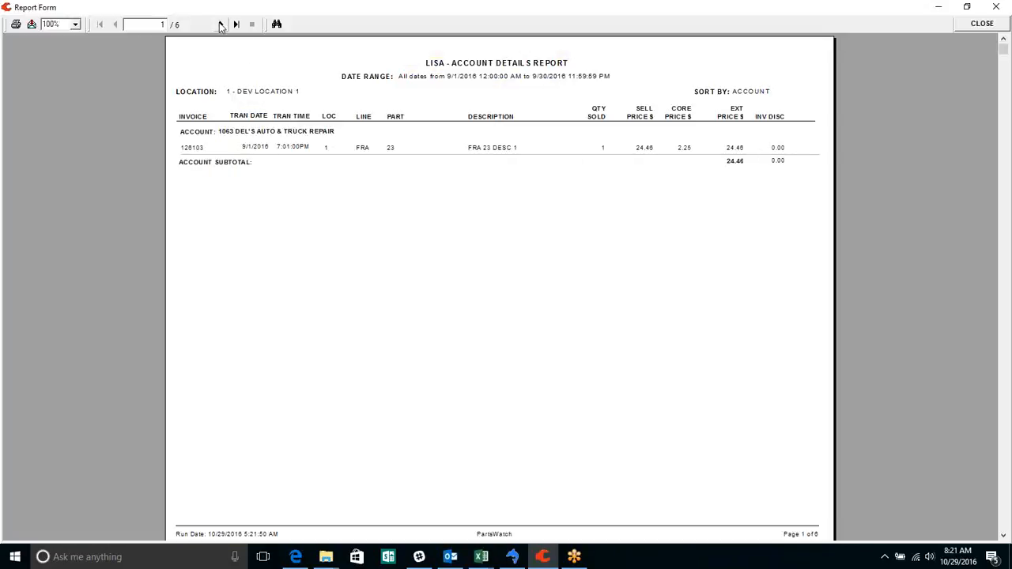
pyautogui.click(221, 24)
pyautogui.click(220, 25)
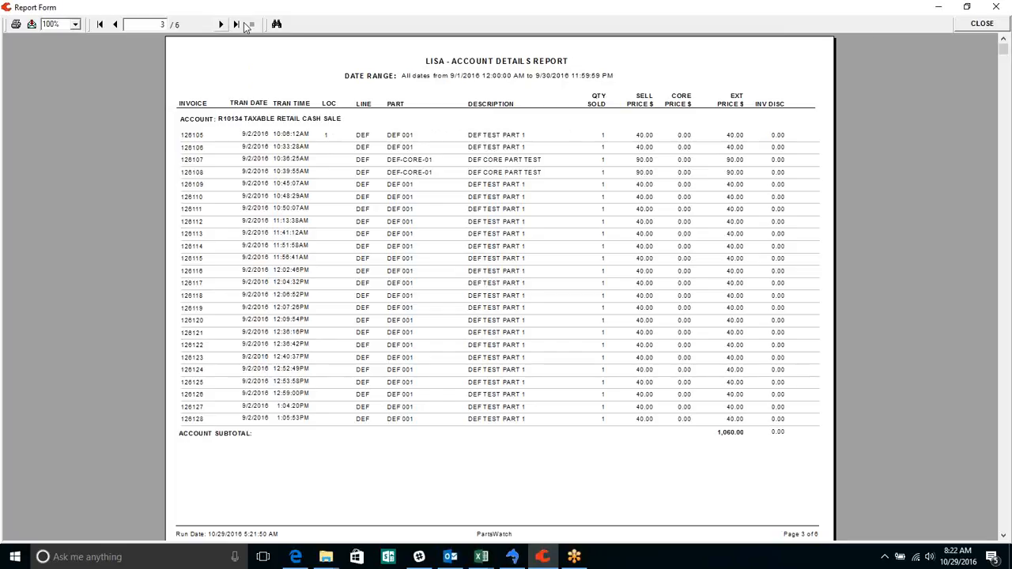
pyautogui.click(973, 25)
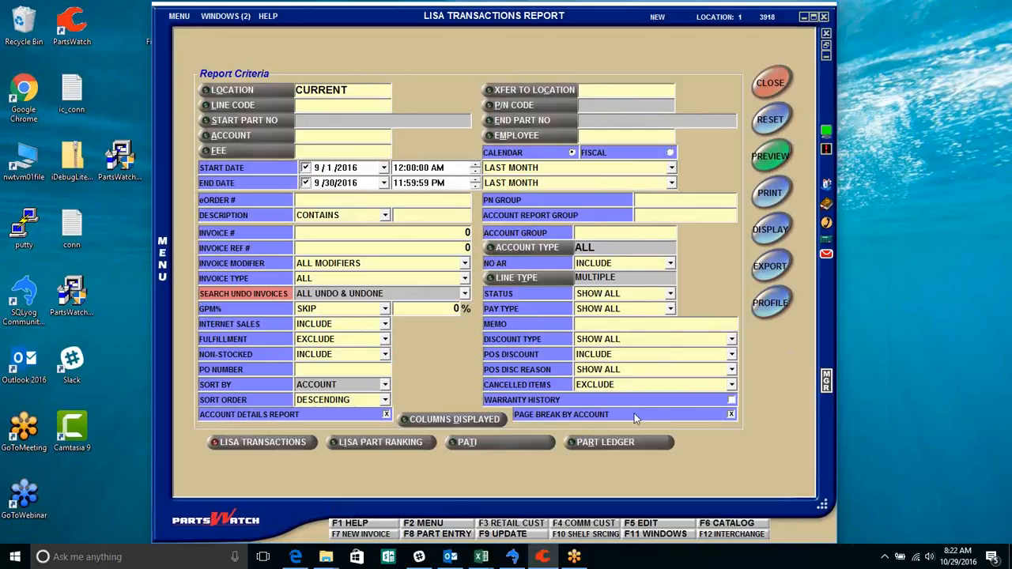
# Turn off Page Break By Account and preview the account details report, closing both the preview and the report screen
pyautogui.click(730, 415)
pyautogui.click(730, 415)
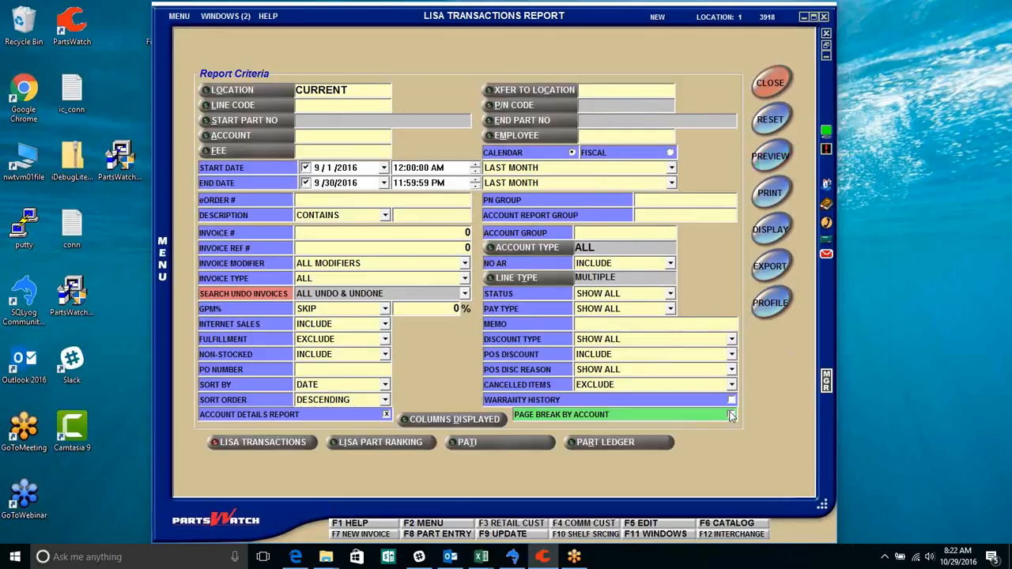
pyautogui.click(760, 155)
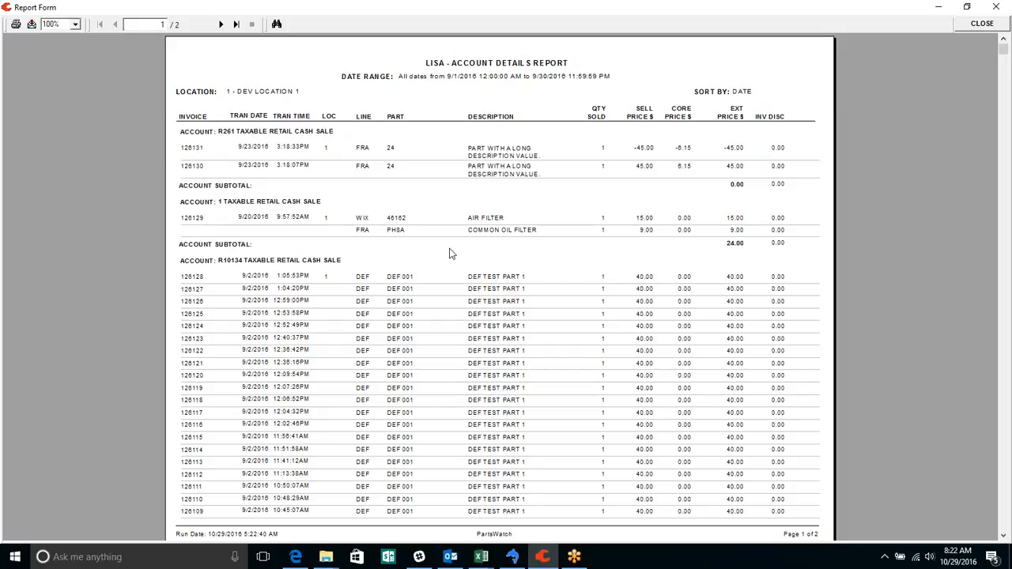
pyautogui.click(980, 25)
pyautogui.press('Escape')
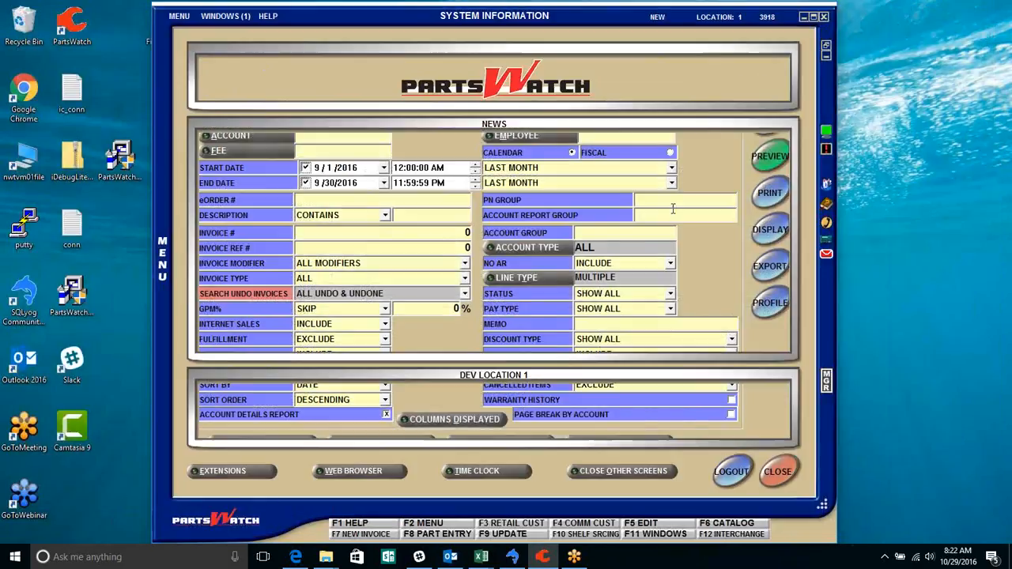